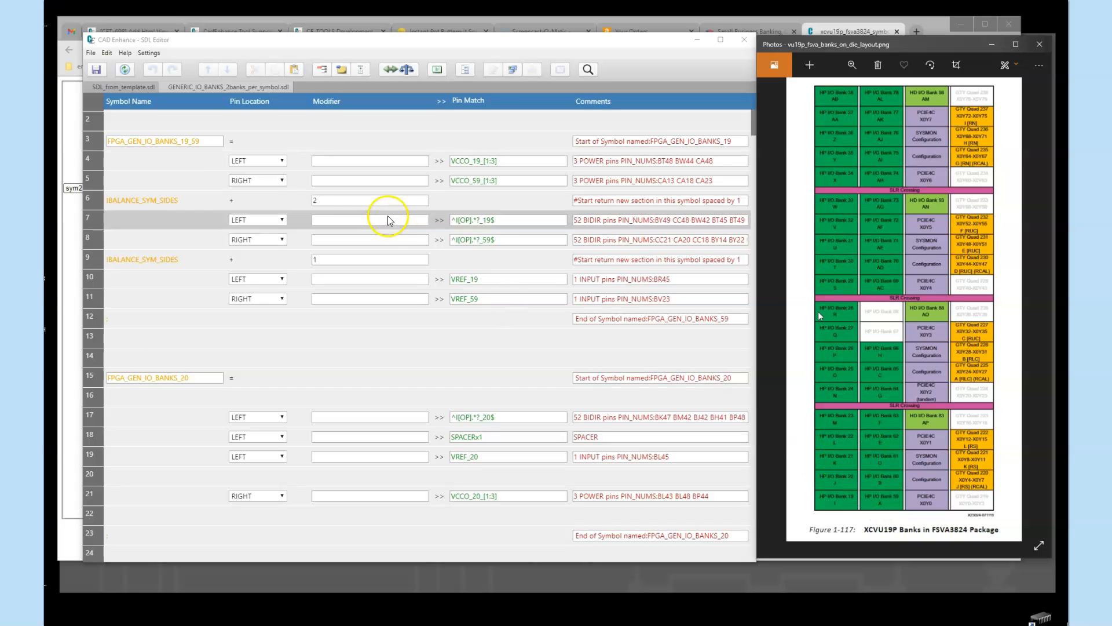
Wrap the whole FPGA_GEN_IO_BANKS_19_59 symbol block in a REPLICATE pre-processor directive mapping _19=>_(19..38) and _59=>_(59..78)
{"action": "left_click", "coordinate": [93, 141]}
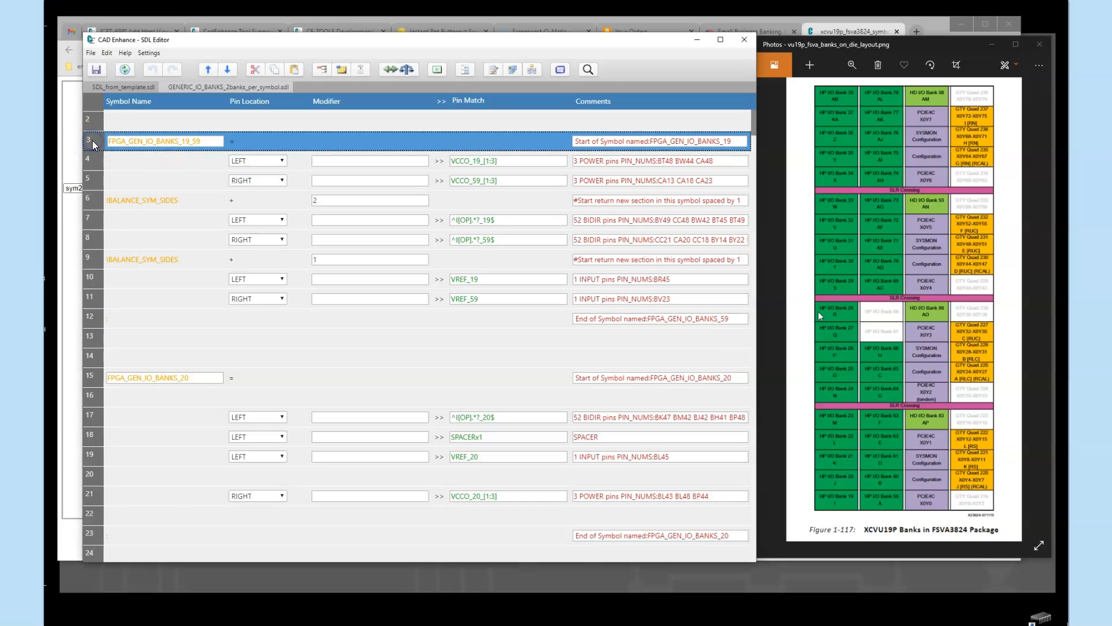
{"action": "left_click", "coordinate": [95, 320], "text": "shift"}
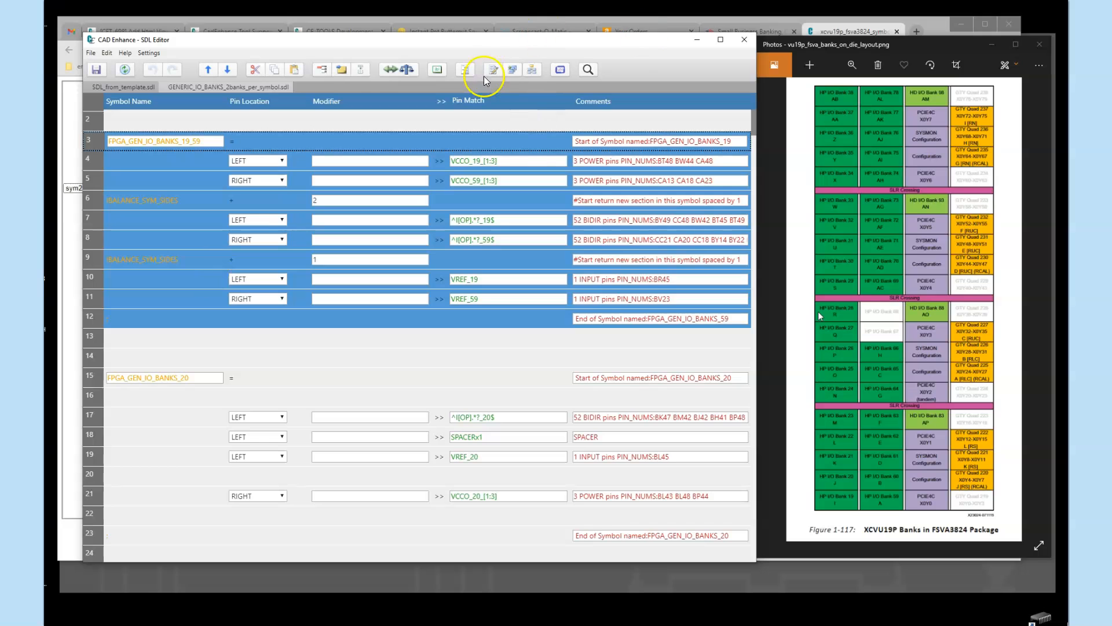
{"action": "left_click", "coordinate": [513, 70]}
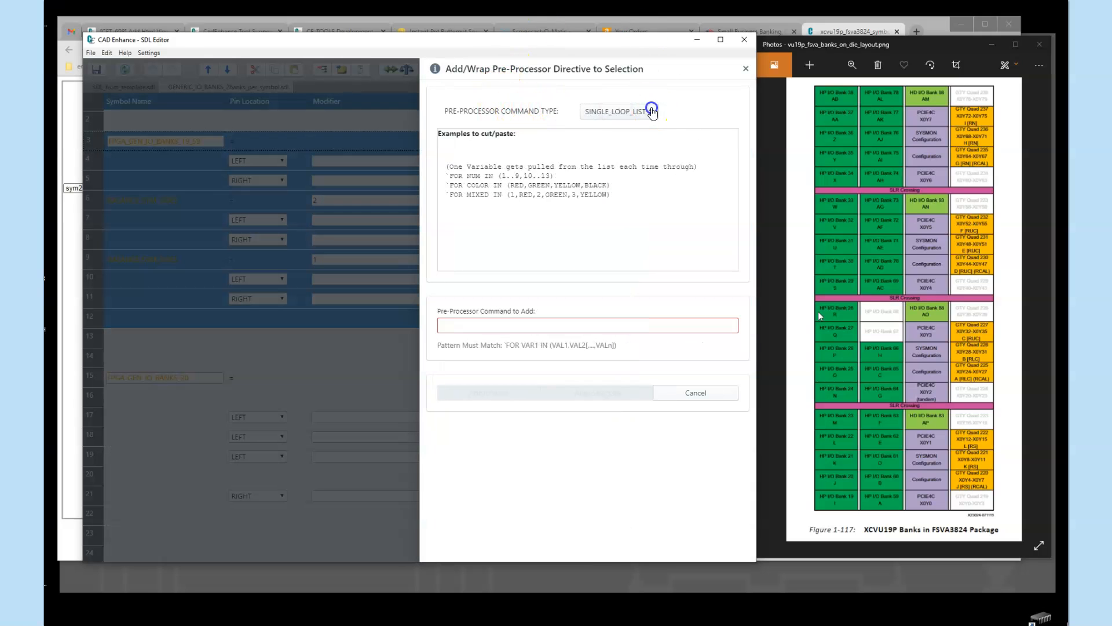
{"action": "left_click", "coordinate": [620, 112]}
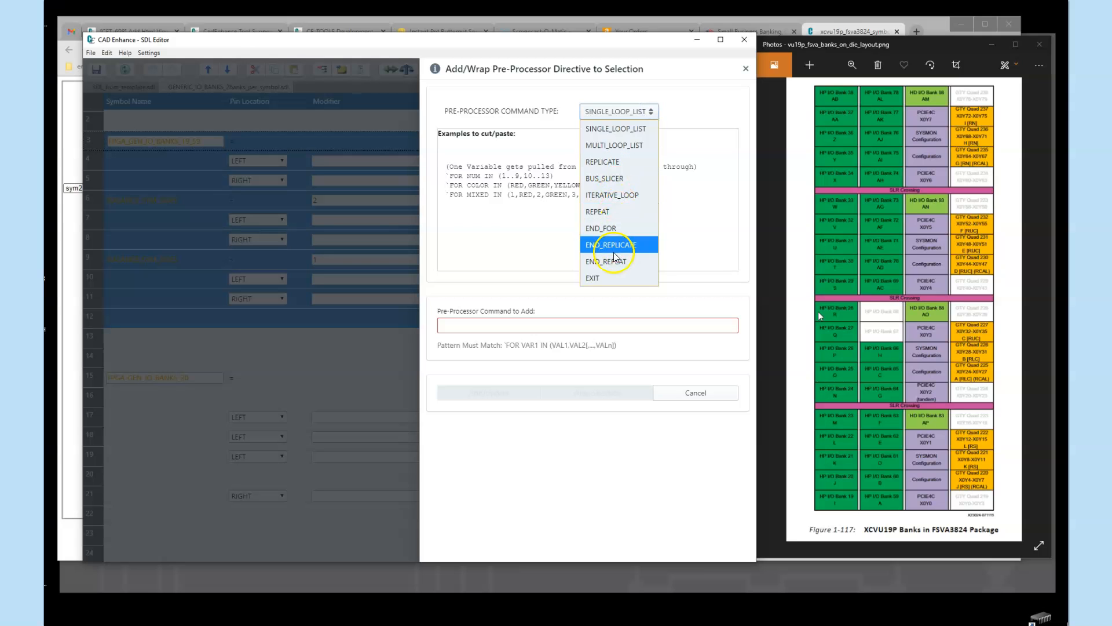
{"action": "left_click", "coordinate": [615, 162]}
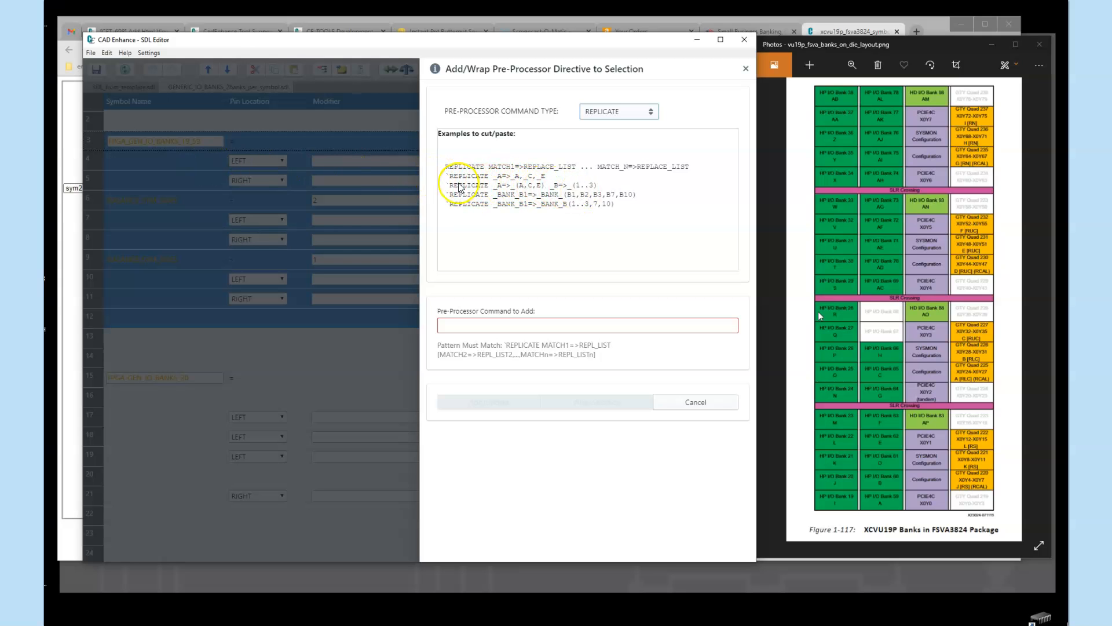
{"action": "left_click_drag", "start_coordinate": [447, 185], "coordinate": [599, 188]}
{"action": "key", "text": "ctrl+c"}
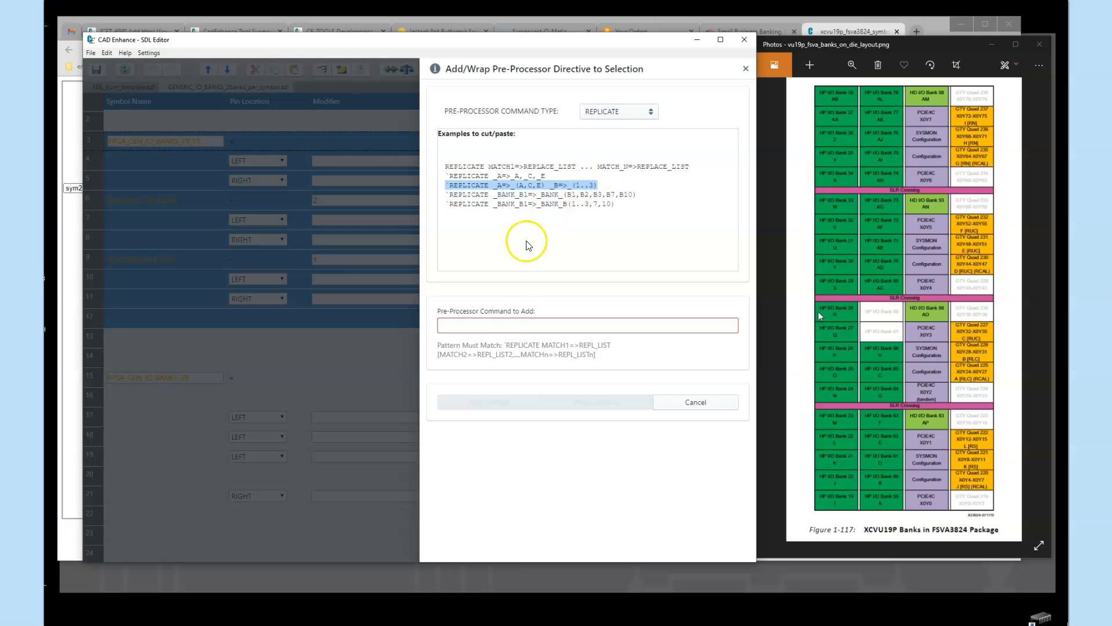
{"action": "left_click", "coordinate": [479, 325]}
{"action": "key", "text": "ctrl+v"}
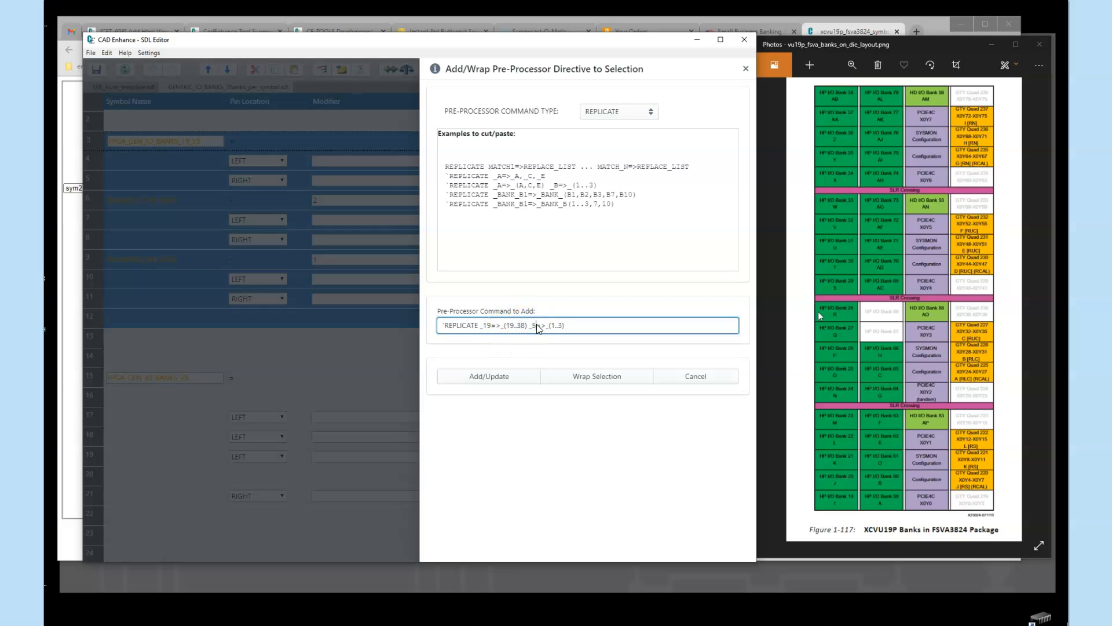
{"action": "left_click", "coordinate": [565, 326]}
{"action": "left_click", "coordinate": [590, 377]}
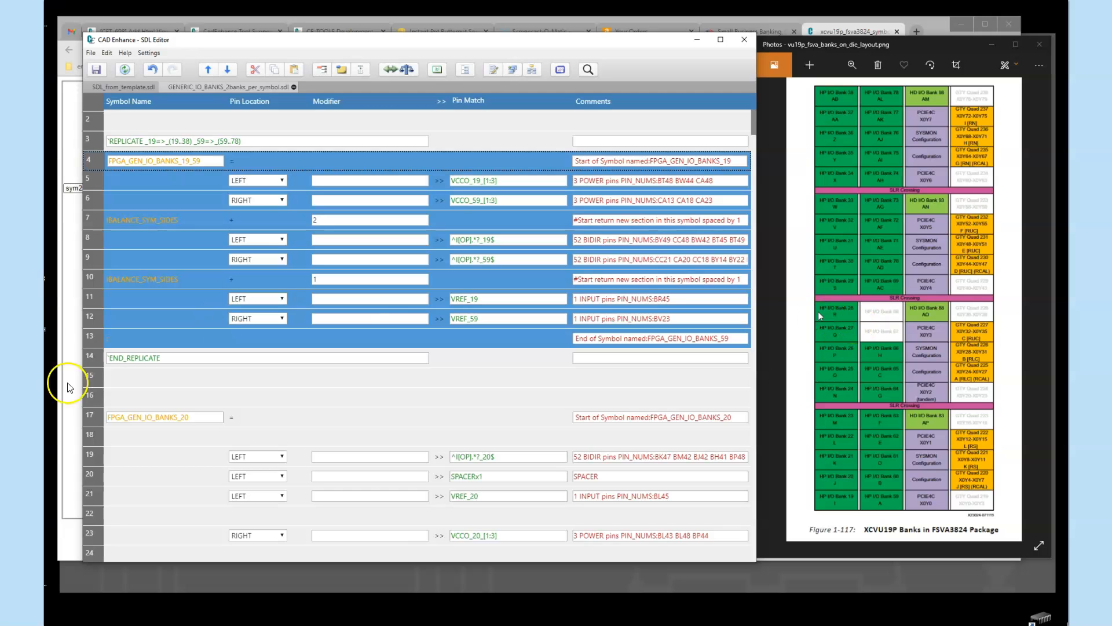
Cut all the single-bank symbol rows from the start of FPGA_GEN_IO_BANKS_20 through the end of FPGA_GEN_IO_BANKS_78
{"action": "left_click", "coordinate": [96, 418]}
{"action": "scroll", "coordinate": [209, 423], "scroll_direction": "down", "scroll_amount": 2}
{"action": "scroll", "coordinate": [217, 421], "scroll_direction": "down", "scroll_amount": 5}
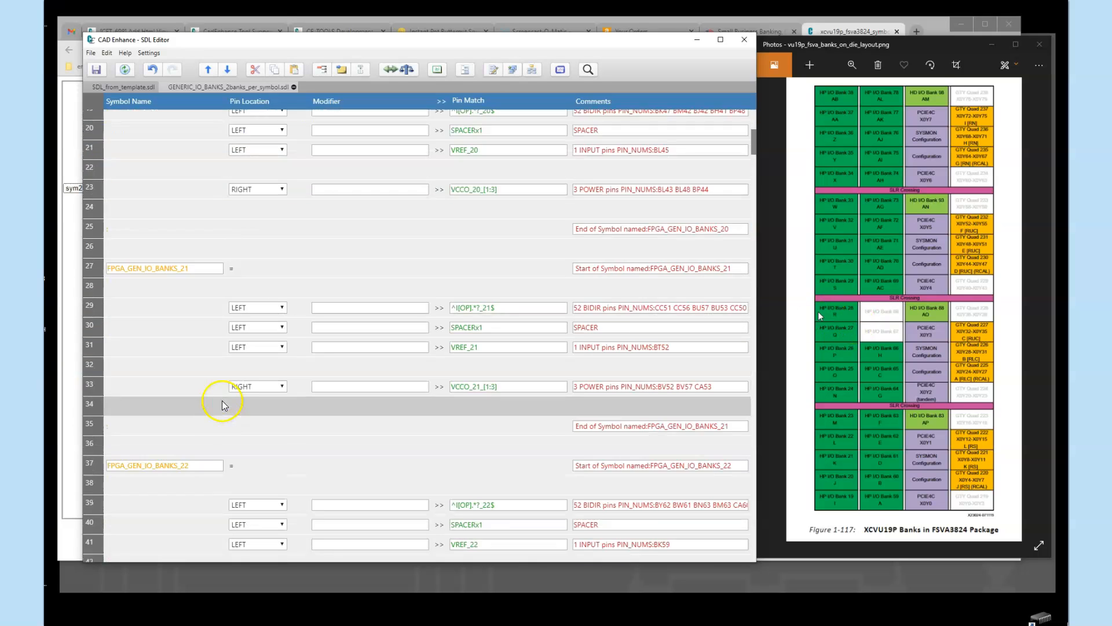
{"action": "left_click_drag", "start_coordinate": [755, 146], "coordinate": [758, 133]}
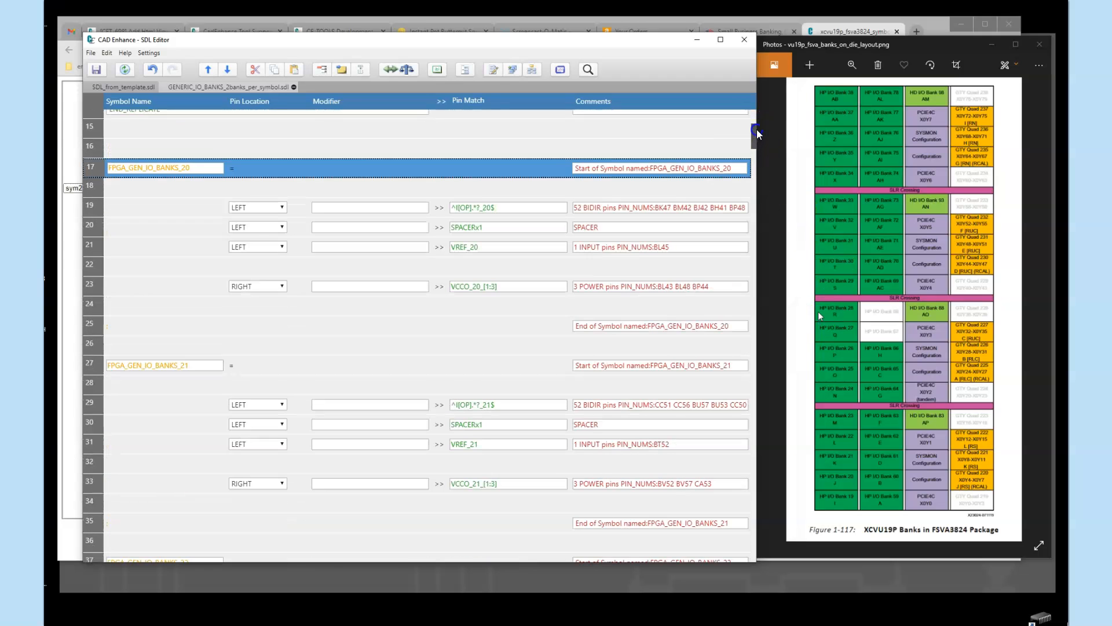
{"action": "left_click", "coordinate": [91, 363]}
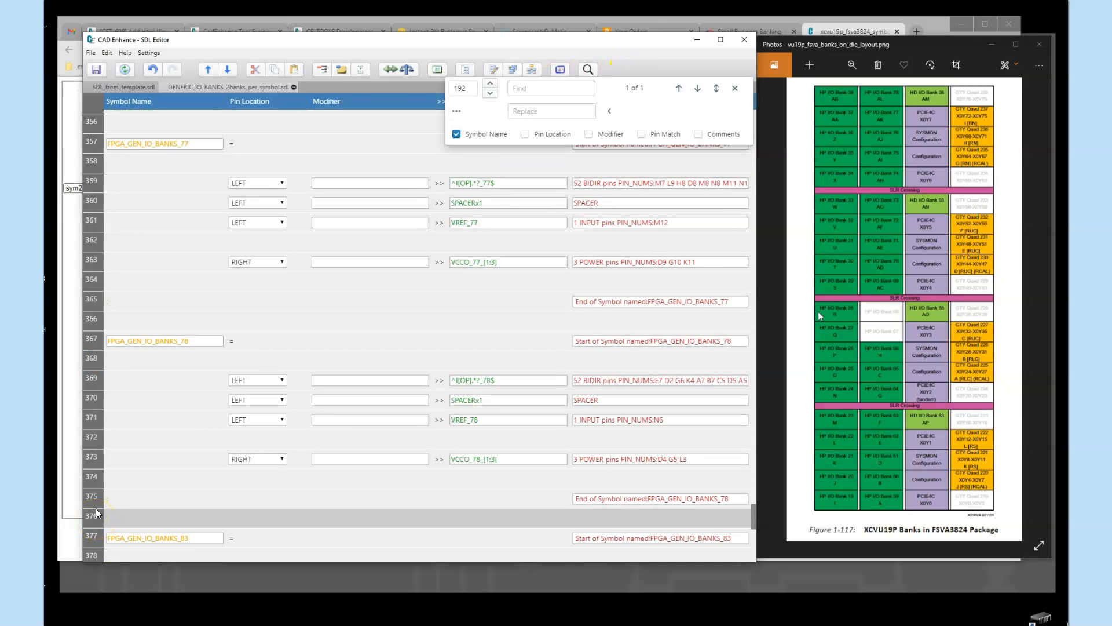
{"action": "left_click", "coordinate": [93, 497], "text": "shift"}
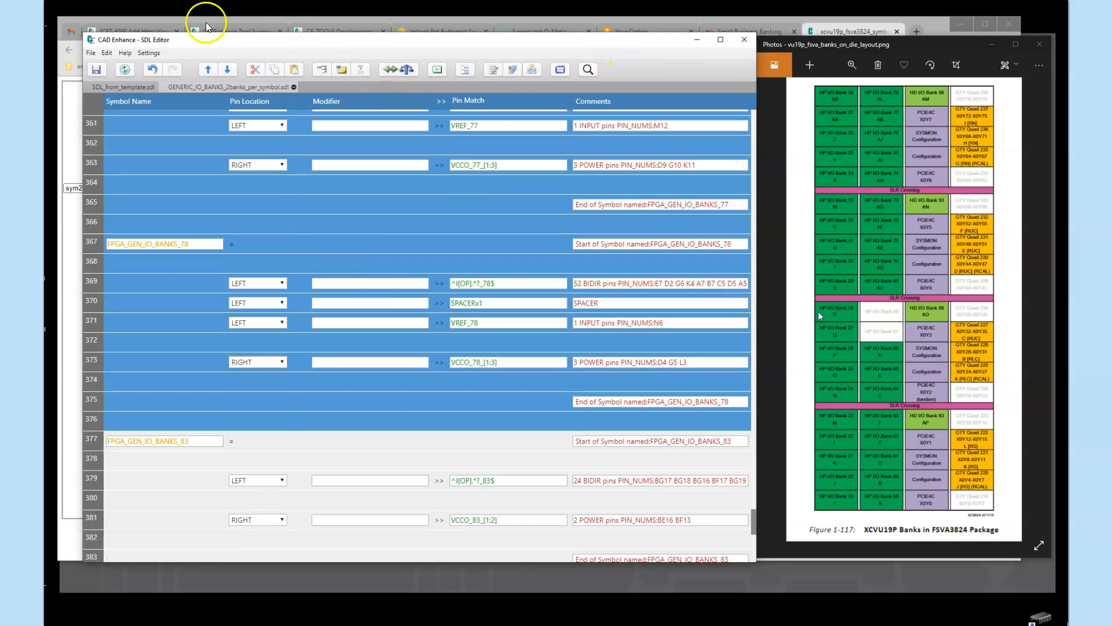
{"action": "left_click", "coordinate": [255, 70]}
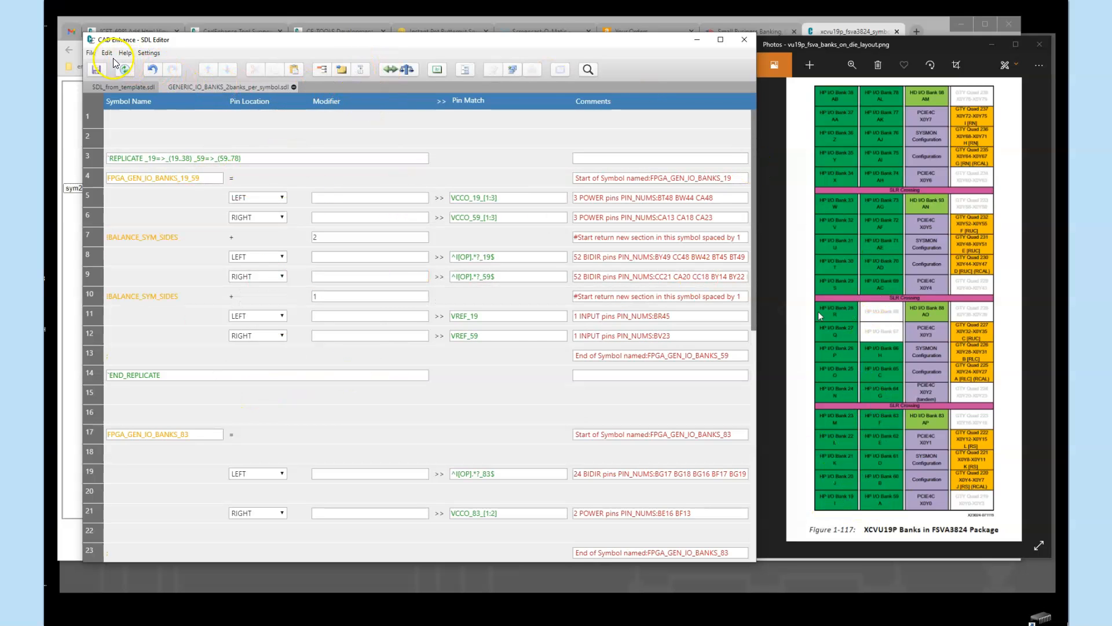
Save the edited banks file under the new name GENERIC_IO_BANKS_2banks_per_symbol_wLoops.sdl in the same project folder
{"action": "left_click", "coordinate": [90, 53]}
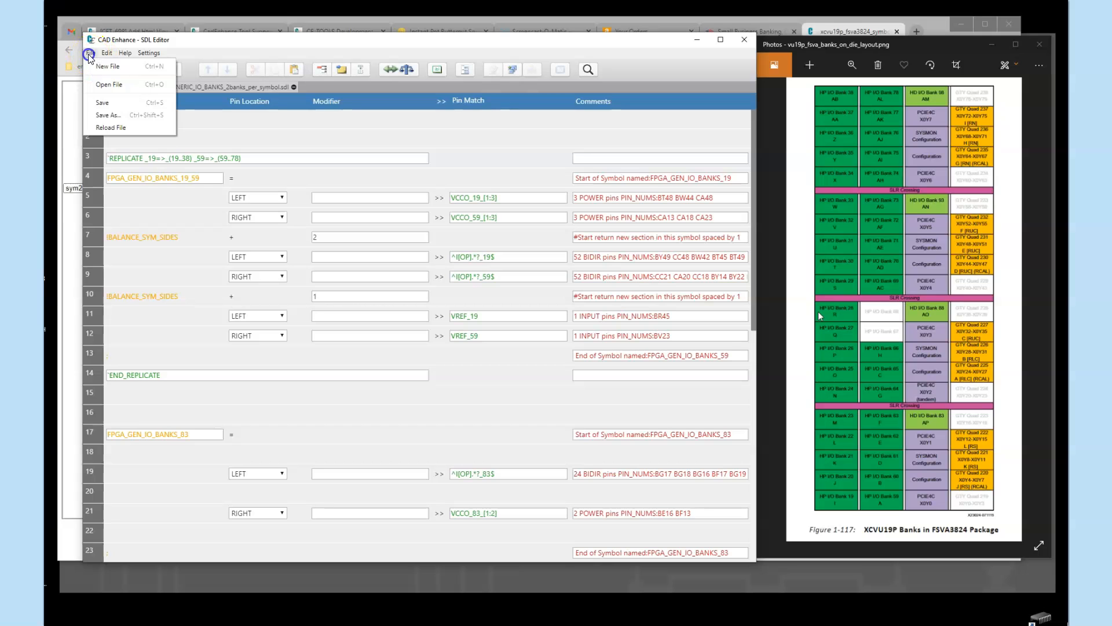
{"action": "left_click", "coordinate": [100, 111]}
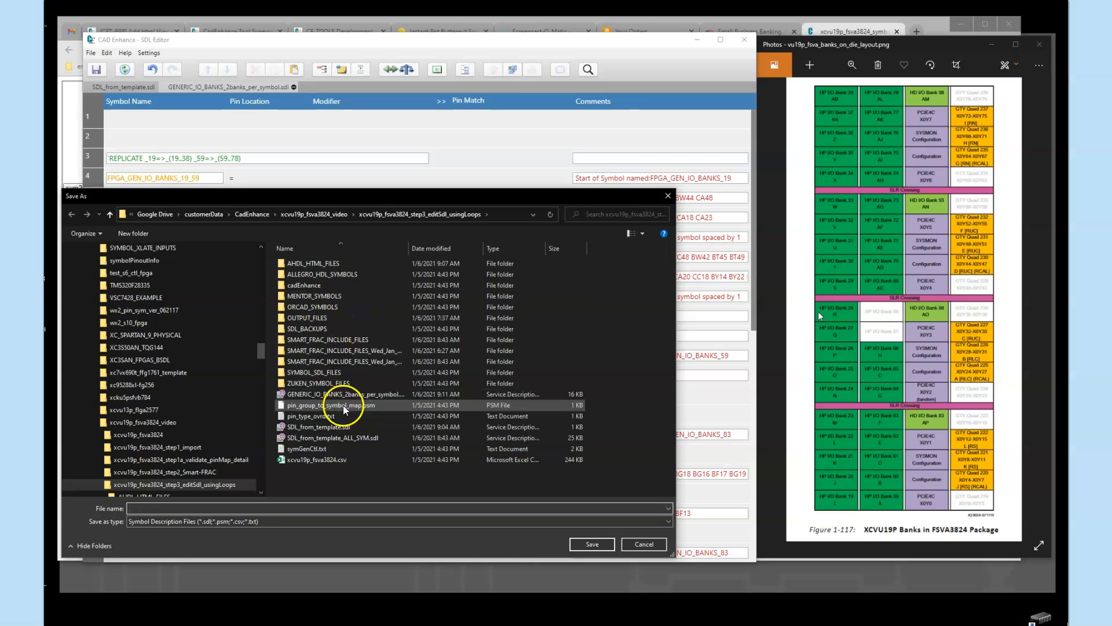
{"action": "left_click", "coordinate": [349, 395]}
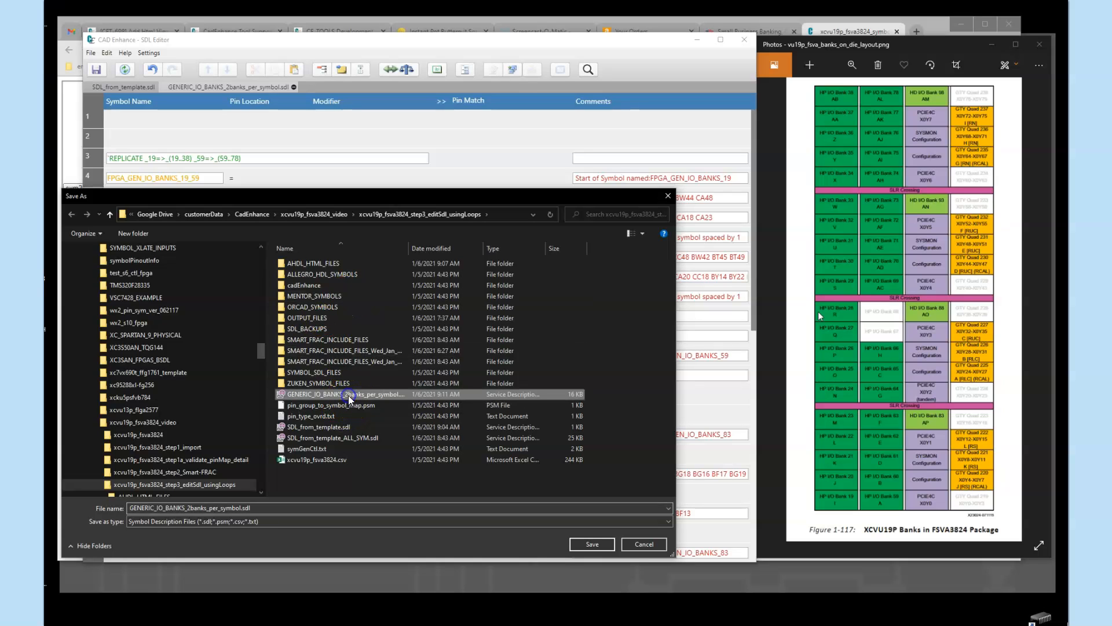
{"action": "left_click", "coordinate": [240, 507]}
{"action": "key", "text": "Home"}
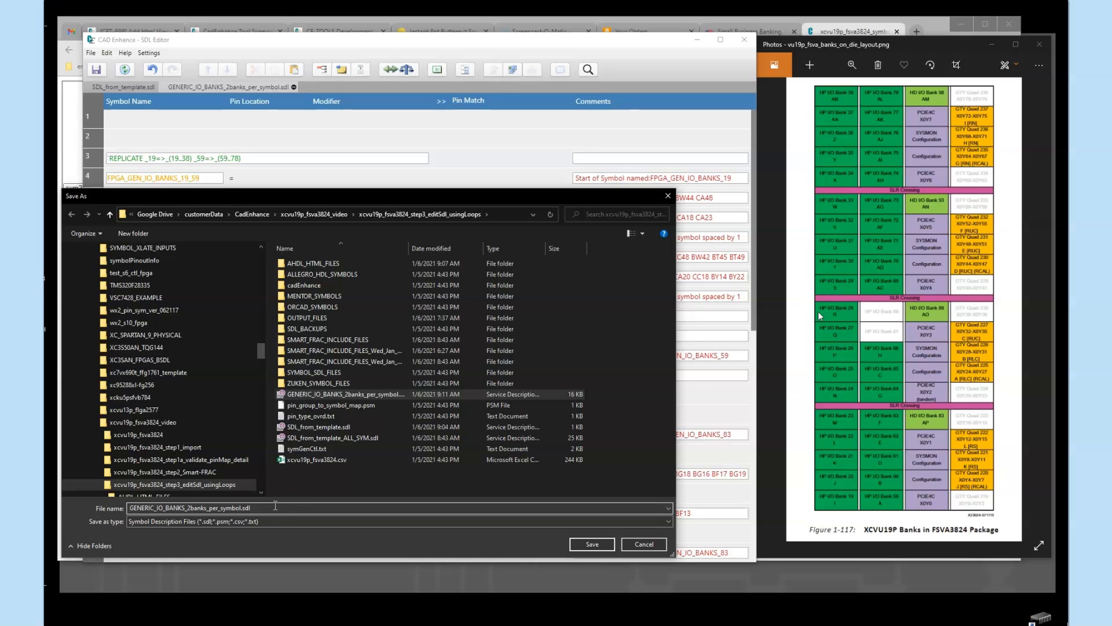
{"action": "left_click", "coordinate": [241, 507]}
{"action": "type", "text": "_wLoops"}
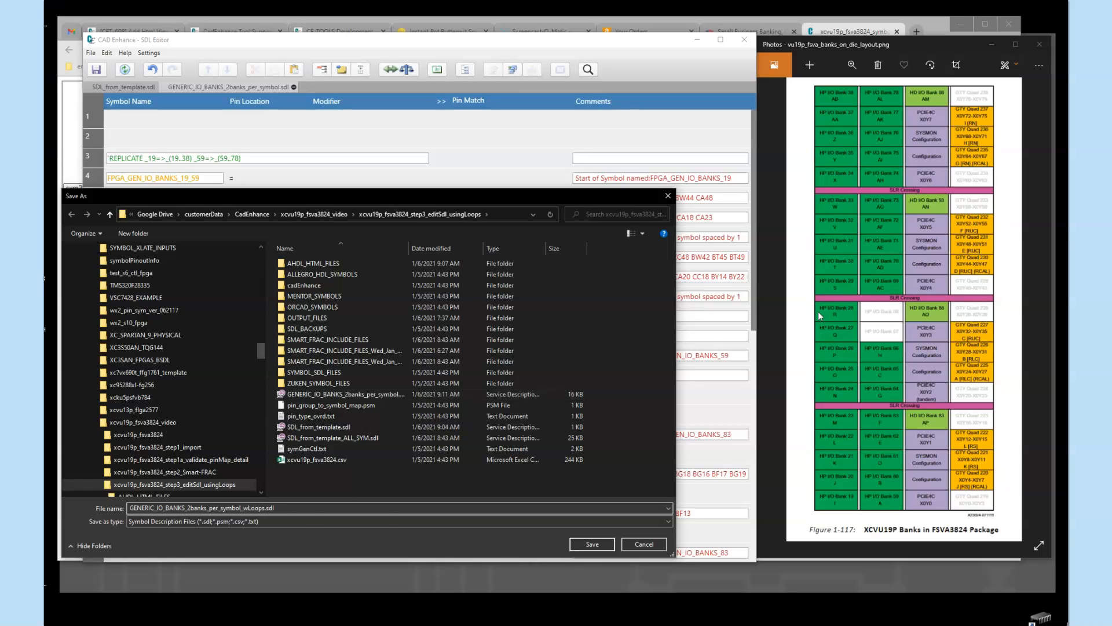
{"action": "left_click", "coordinate": [586, 544]}
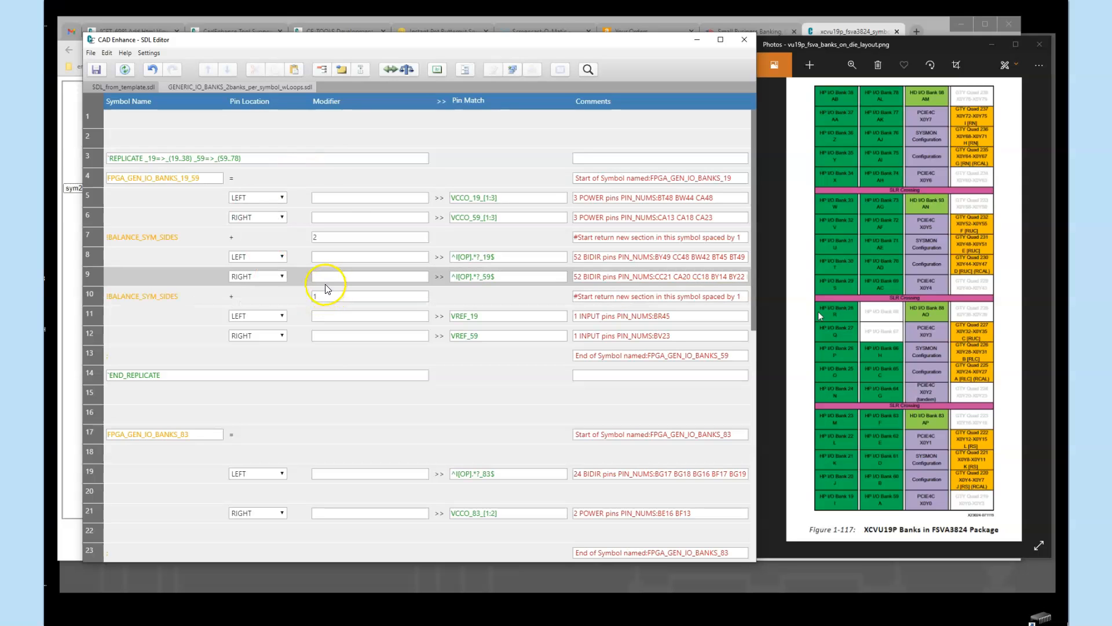
In SDL_from_template.sdl, replace the GENERIC_IO_BANKS_2banks_per_symbol.sdl include line with the include file GENERIC_IO_BANKS_2banks_per_symbol_wLoops.sdl
{"action": "left_click", "coordinate": [128, 89]}
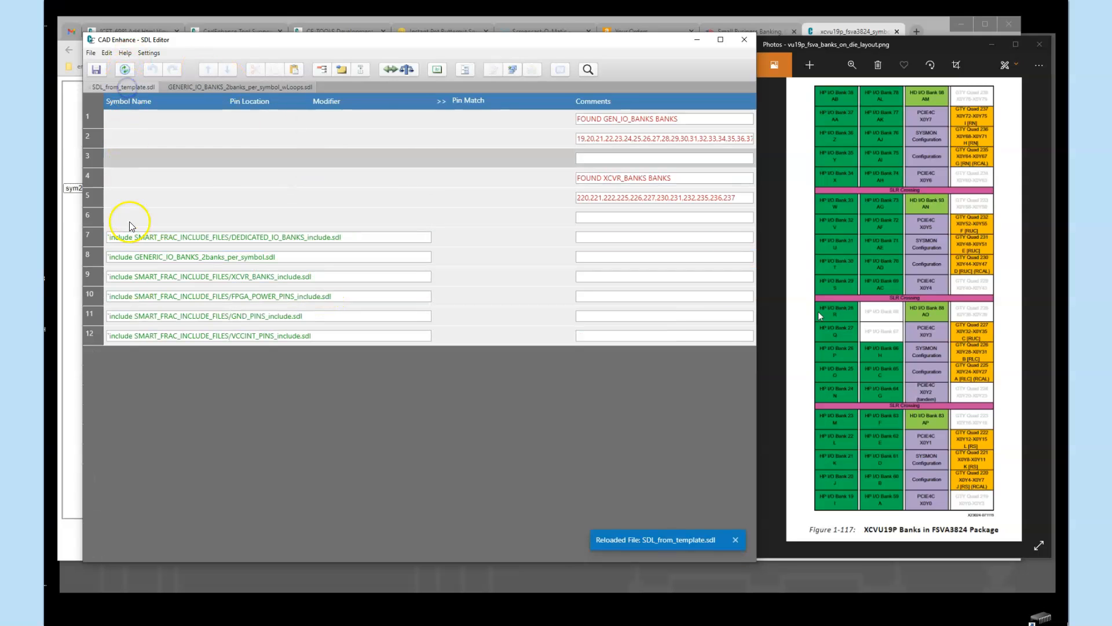
{"action": "left_click", "coordinate": [95, 258]}
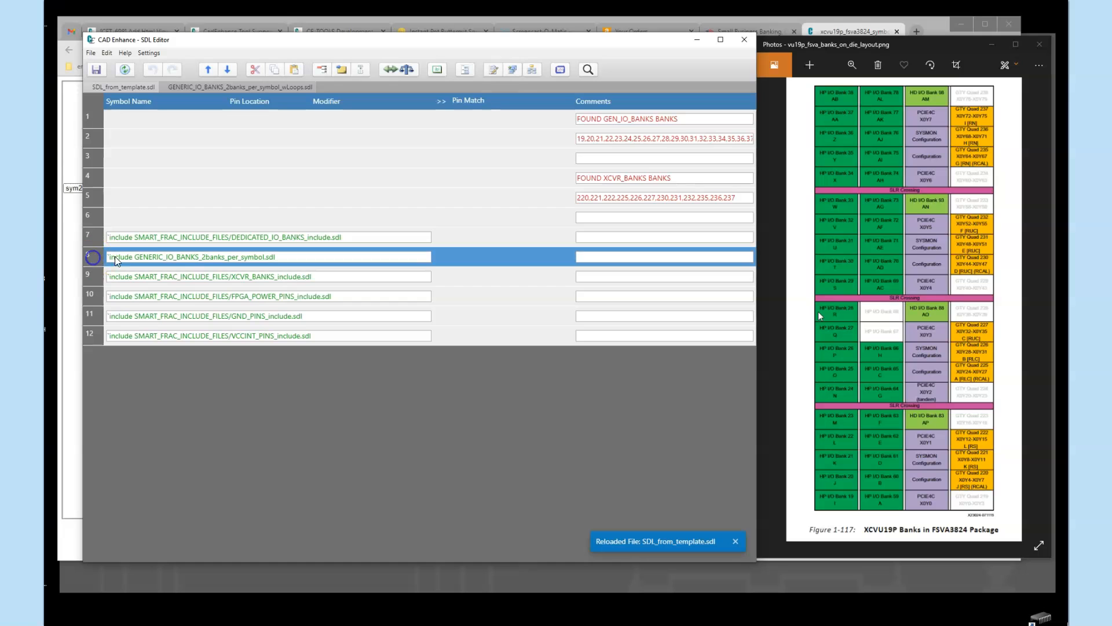
{"action": "right_click", "coordinate": [141, 259]}
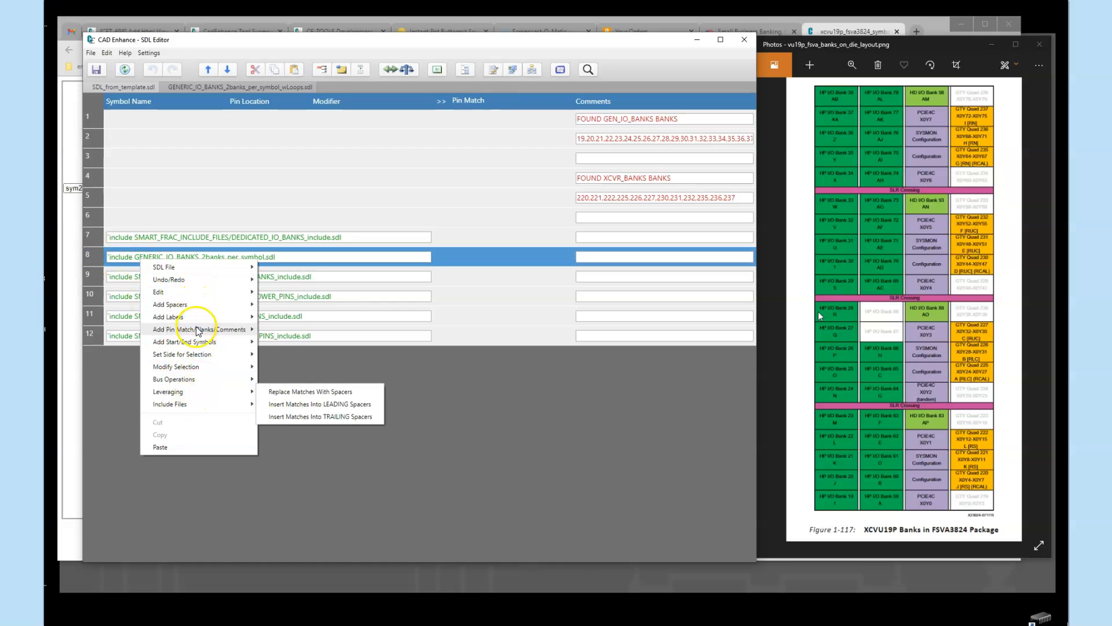
{"action": "left_click", "coordinate": [199, 405]}
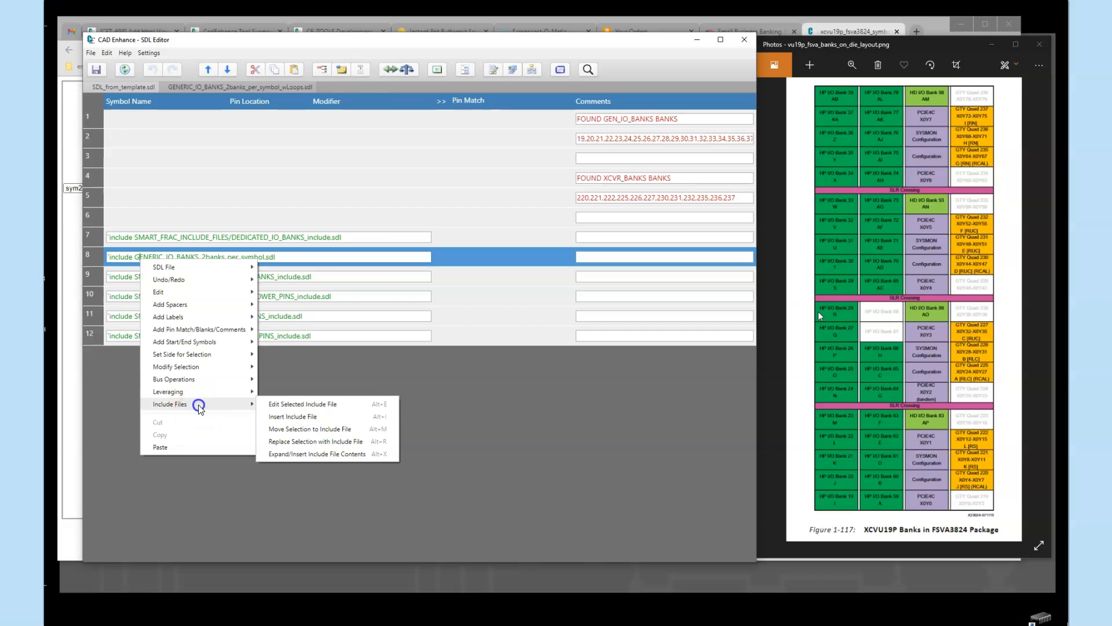
{"action": "left_click", "coordinate": [324, 443]}
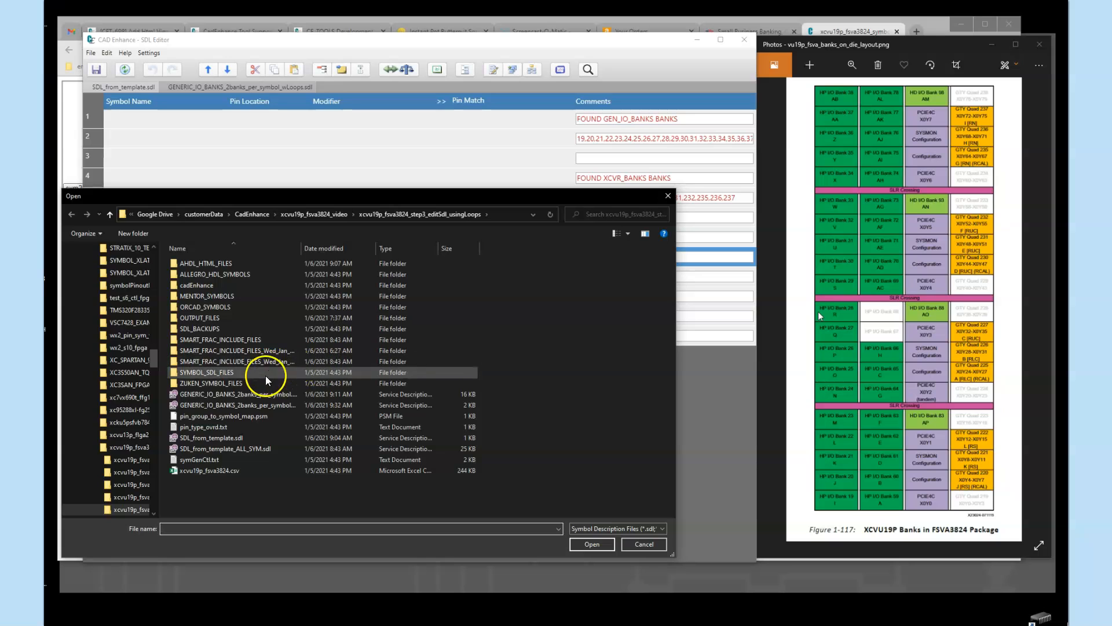
{"action": "left_click_drag", "start_coordinate": [300, 248], "coordinate": [413, 249]}
{"action": "left_click", "coordinate": [267, 405]}
{"action": "left_click", "coordinate": [589, 545]}
{"action": "left_click", "coordinate": [588, 545]}
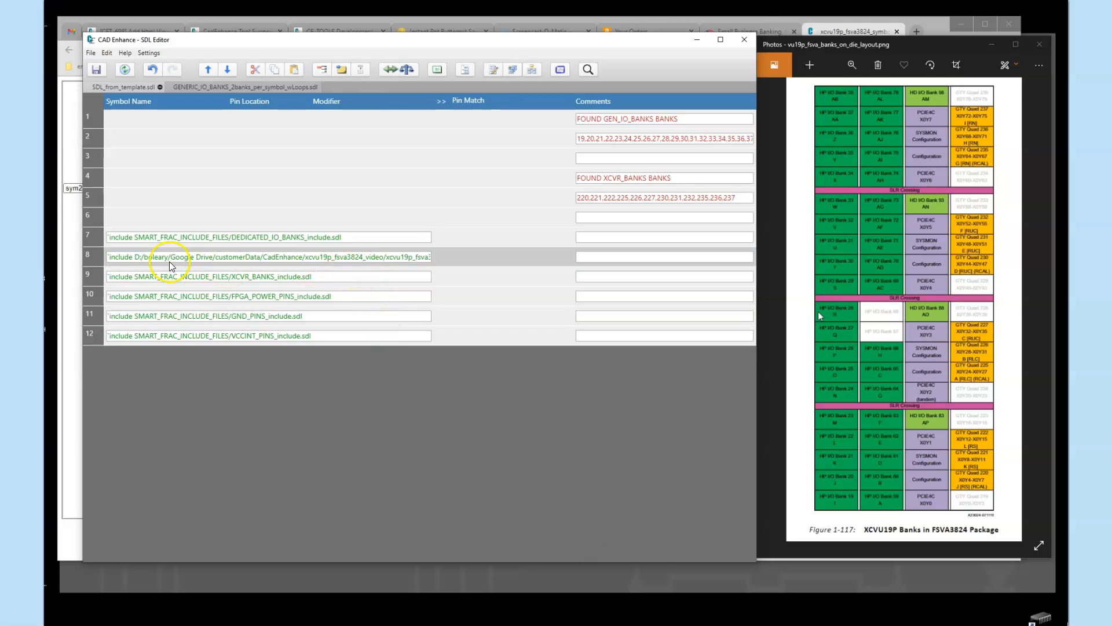
Remove the absolute folder path from the new include line, leaving only GENERIC_IO_BANKS_2banks_per_symbol_wLoops.sdl, and save the file
{"action": "left_click_drag", "start_coordinate": [137, 260], "coordinate": [449, 258]}
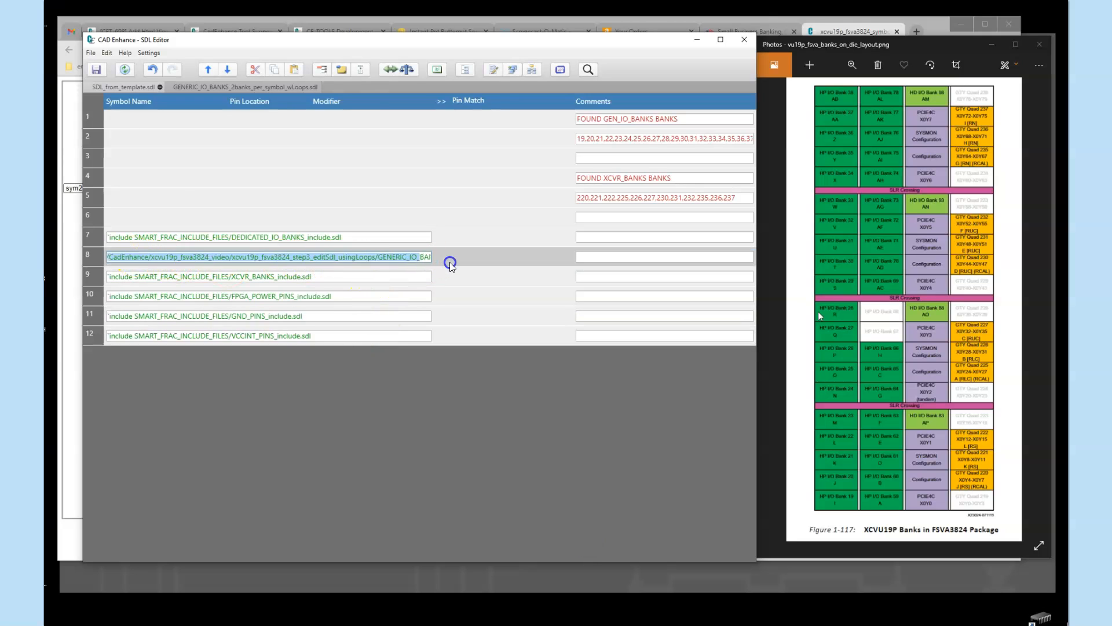
{"action": "left_click", "coordinate": [262, 258]}
{"action": "key", "text": "BackSpace"}
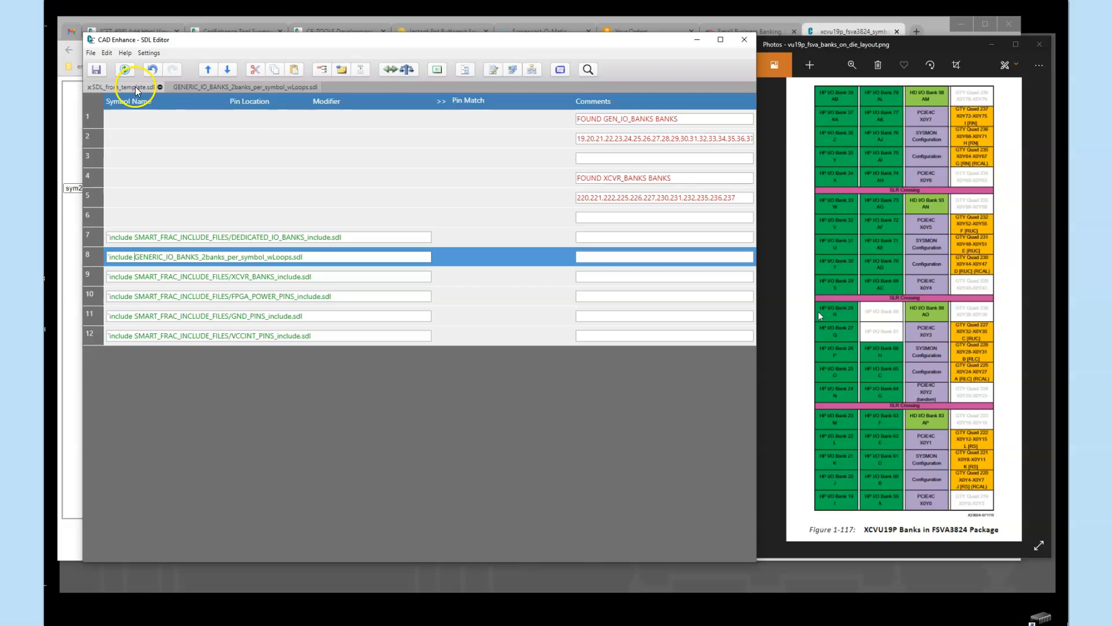
{"action": "left_click", "coordinate": [97, 72]}
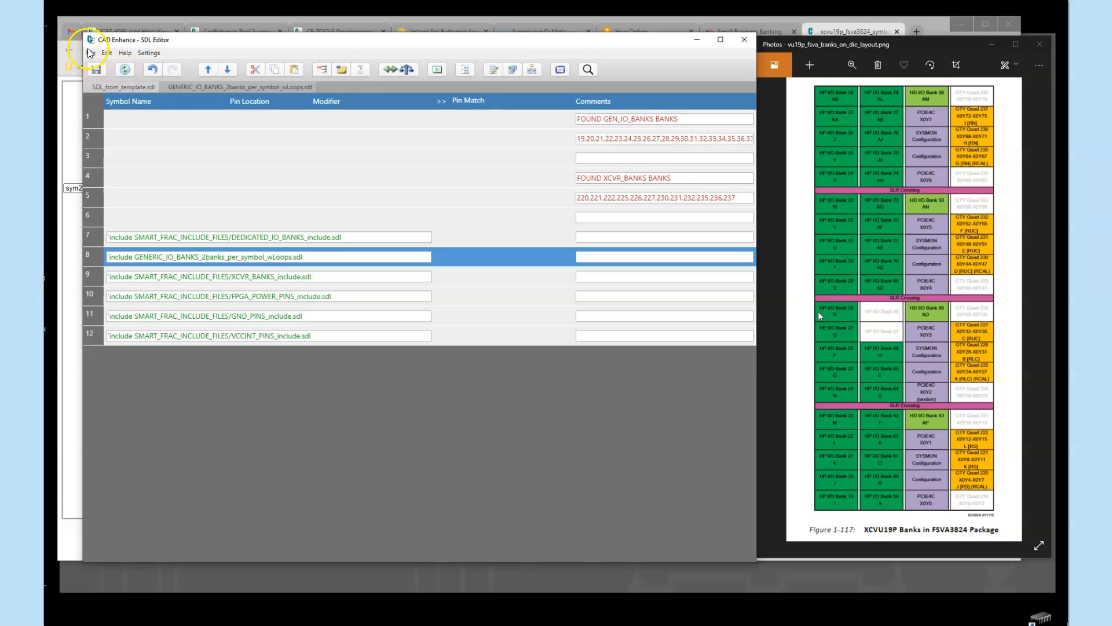
Save a copy of the template SDL file as fpga_top_symbols.sdl in the project folder
{"action": "left_click", "coordinate": [90, 53]}
{"action": "left_click", "coordinate": [103, 114]}
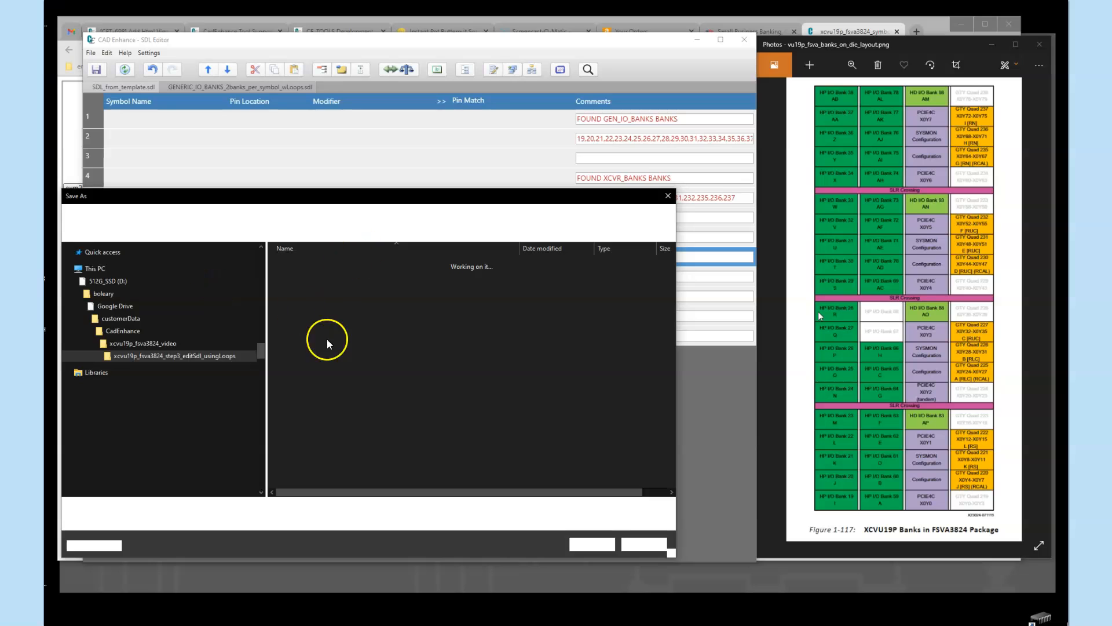
{"action": "left_click", "coordinate": [200, 510]}
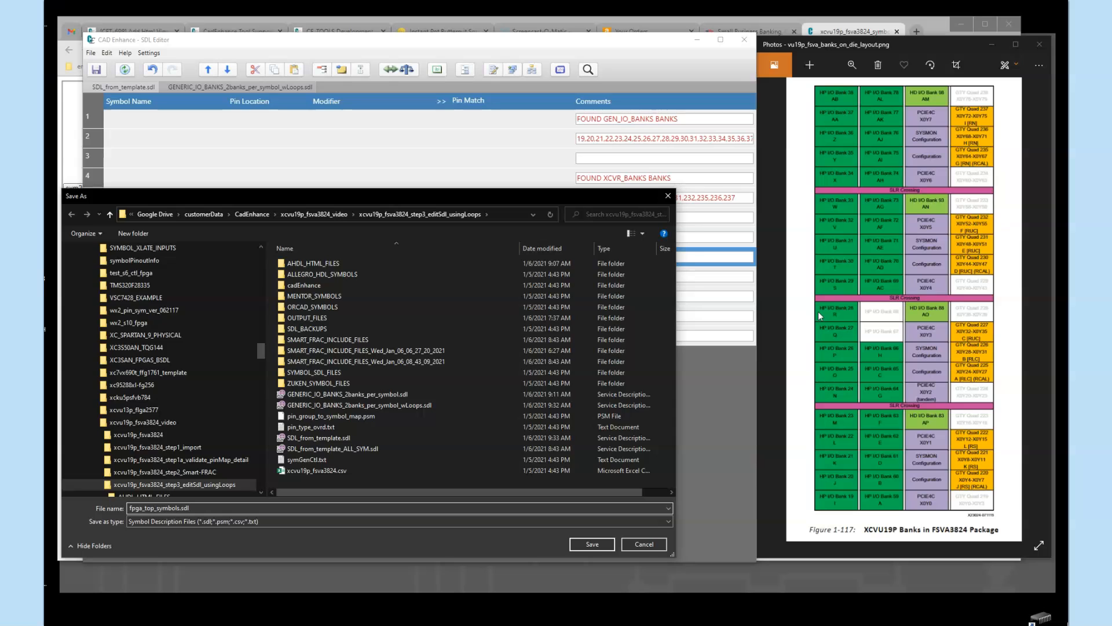
{"action": "key", "text": "Return"}
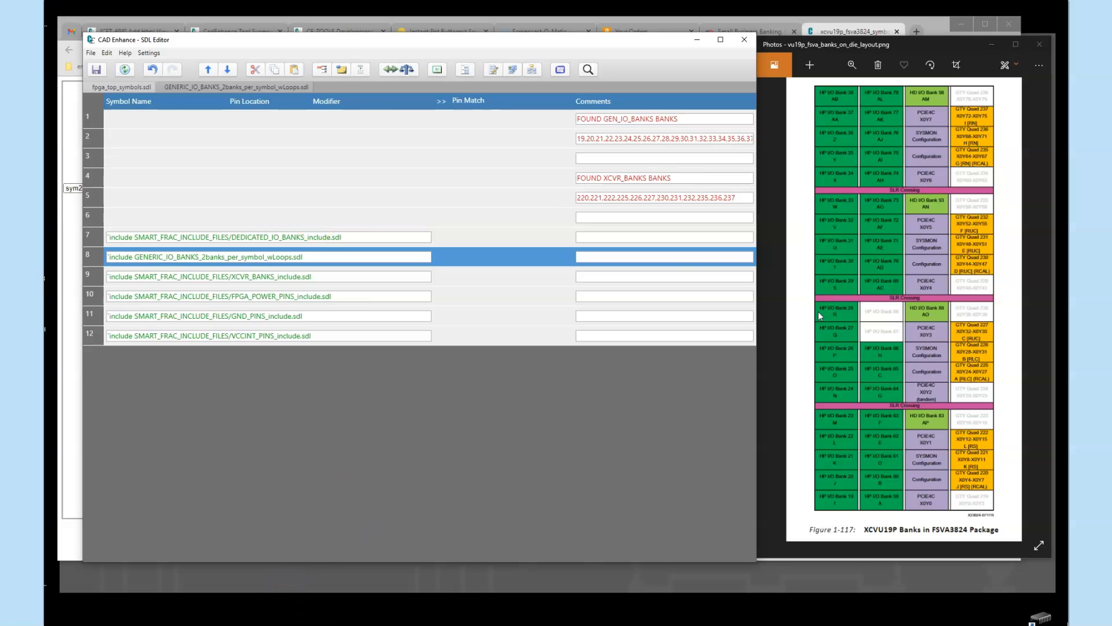
Switch to CadEnhance Part Builder, set the part's SDL file to fpga_top_symbols.sdl, and save the configuration changes
{"action": "left_click", "coordinate": [303, 608]}
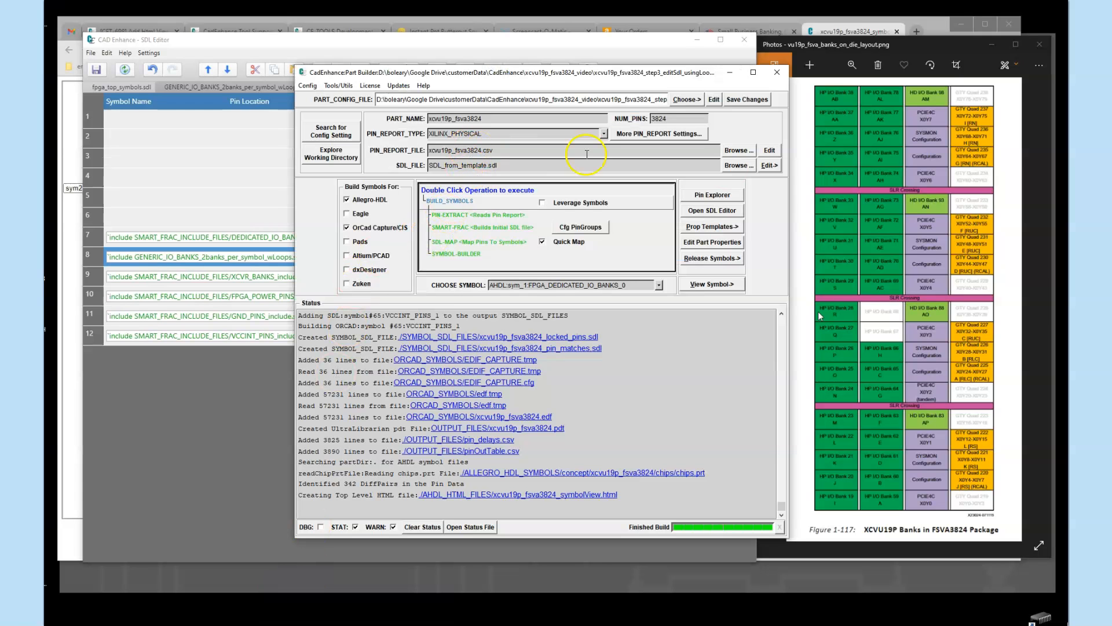
{"action": "double_click", "coordinate": [485, 214]}
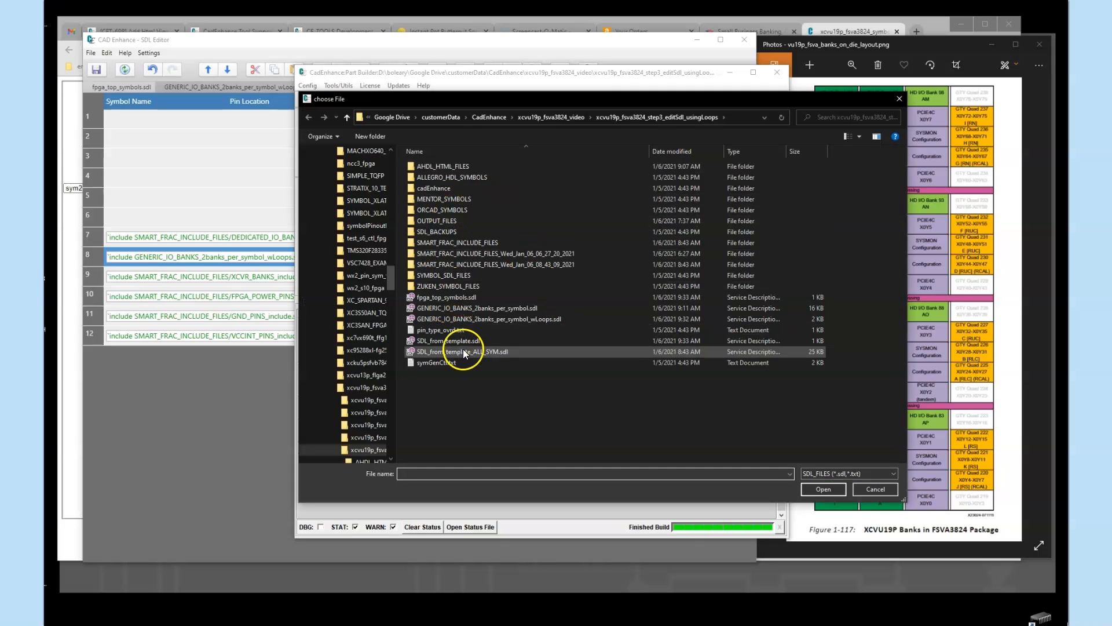
{"action": "left_click", "coordinate": [462, 299]}
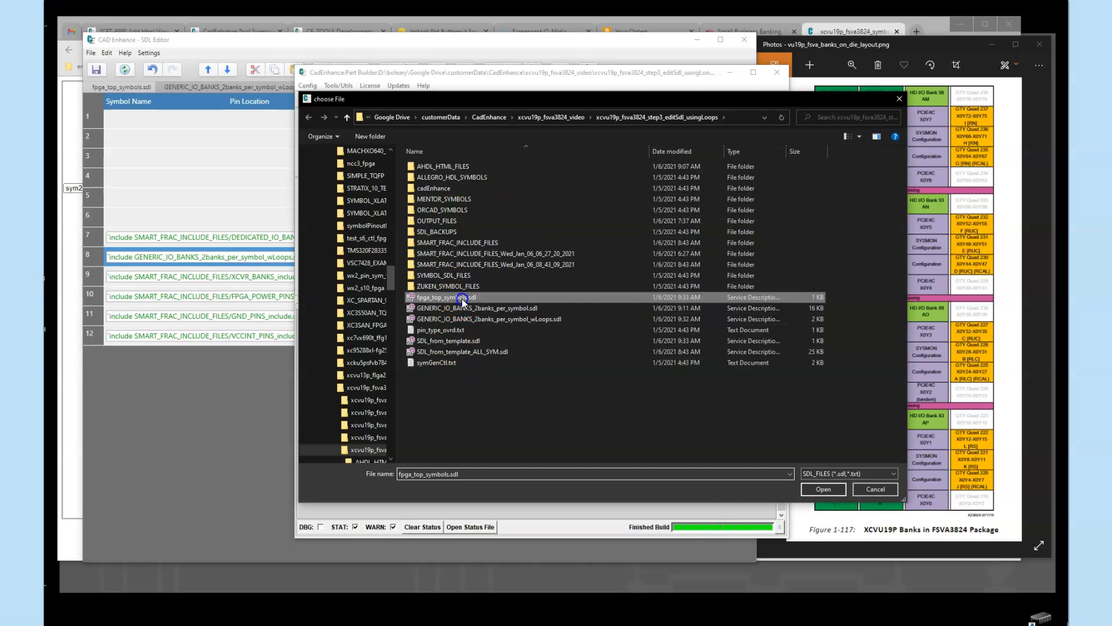
{"action": "left_click", "coordinate": [822, 489]}
{"action": "left_click", "coordinate": [739, 97]}
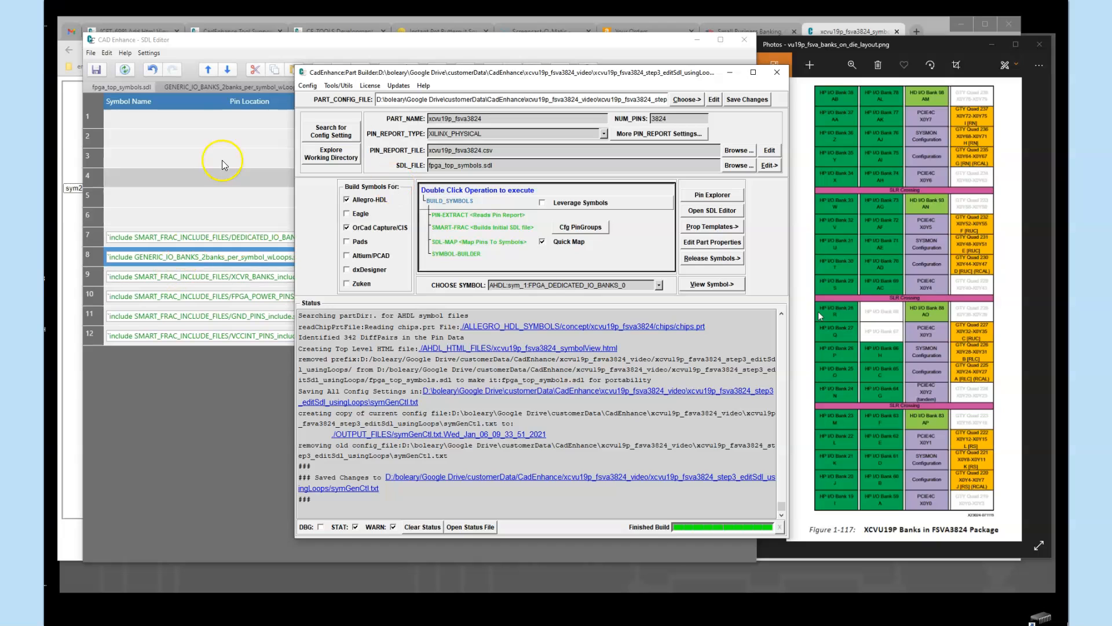
Map the pins to symbols with SDL-MAP and rebuild the Allegro-HDL and OrCad Capture symbols with SYMBOL-BUILDER
{"action": "left_click", "coordinate": [259, 40]}
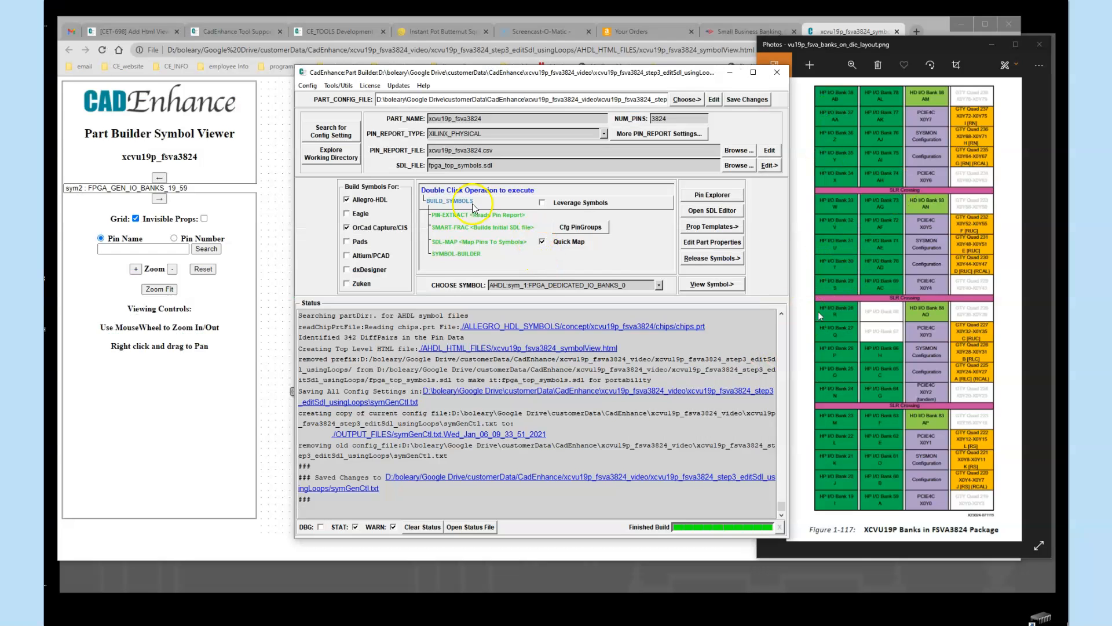
{"action": "left_click", "coordinate": [453, 248]}
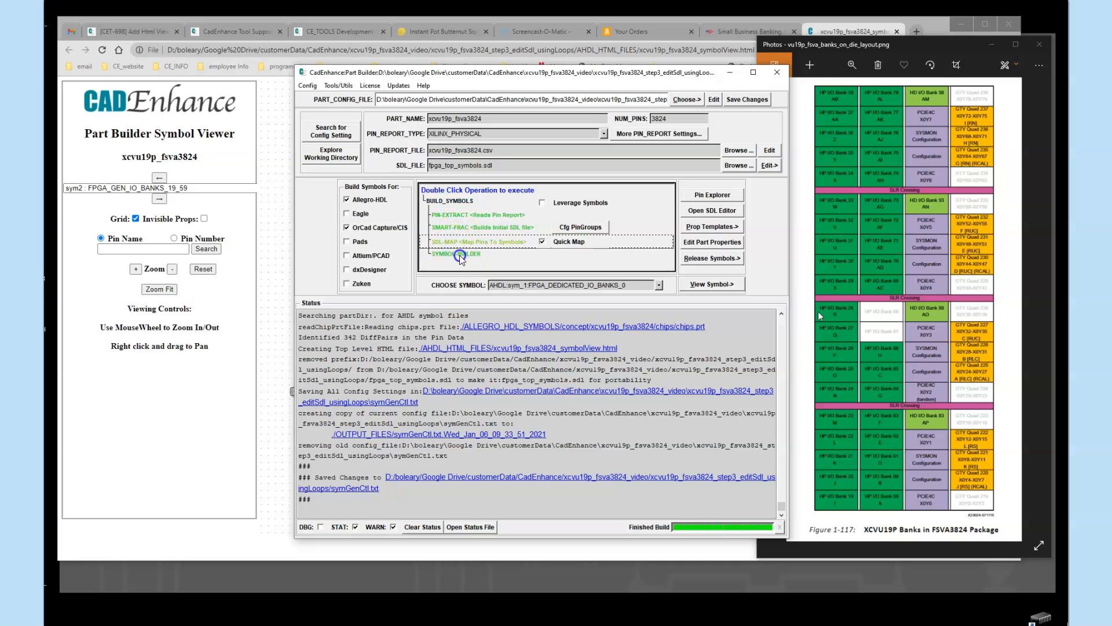
{"action": "right_click", "coordinate": [455, 248]}
{"action": "left_click", "coordinate": [455, 249]}
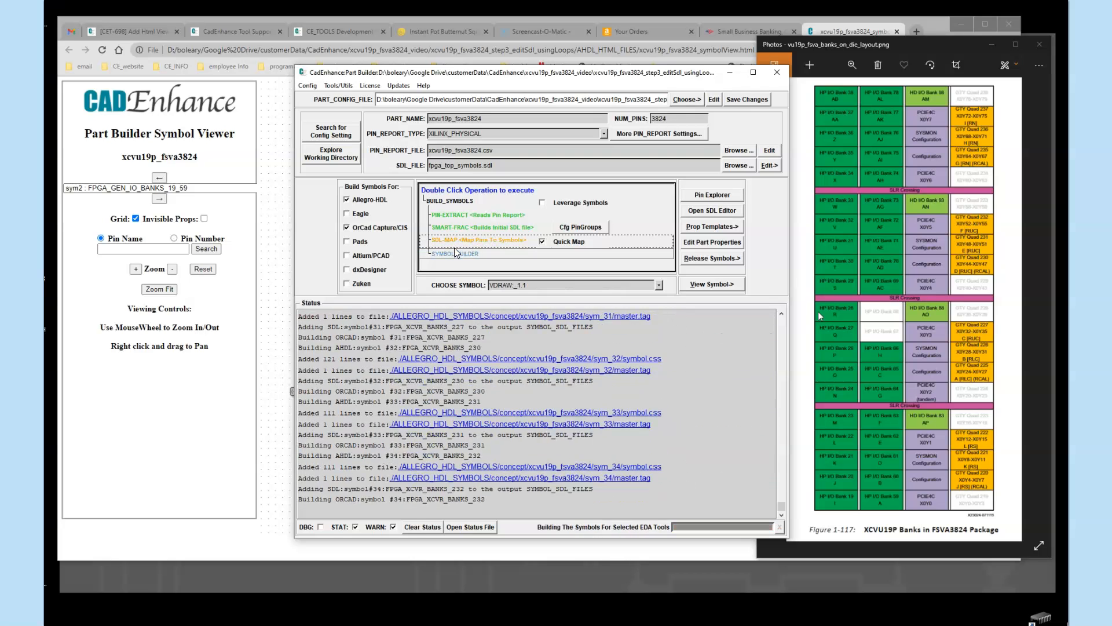
Open the rebuilt part in the Html Symbol Viewer (AllegroHDL) and display symbol FPGA_GEN_IO_BANKS_19_59
{"action": "left_click", "coordinate": [711, 284]}
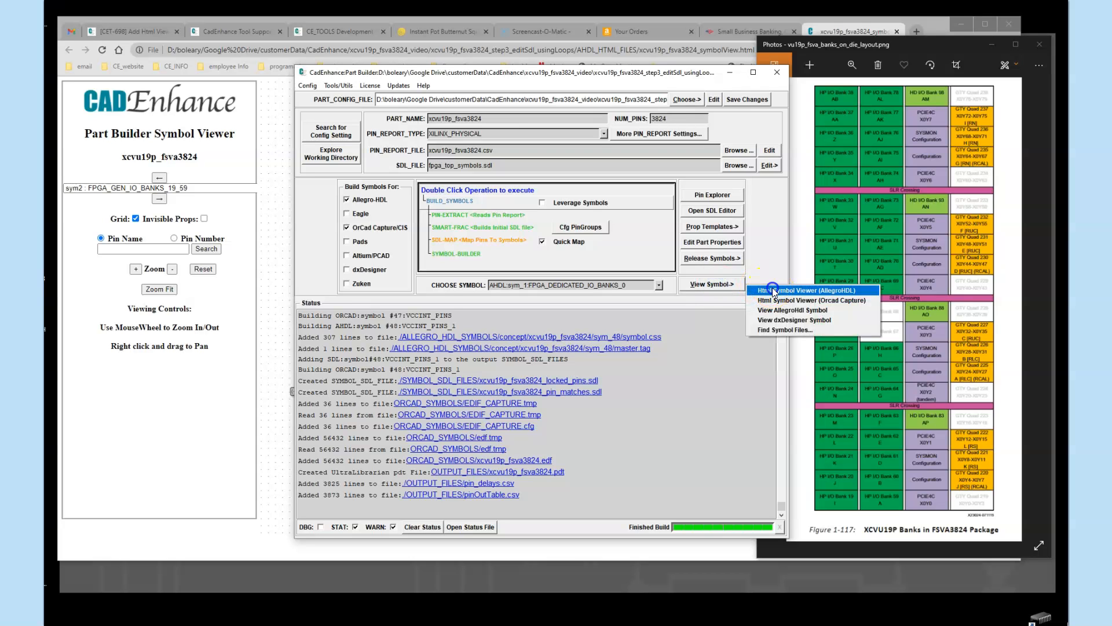
{"action": "left_click", "coordinate": [773, 291]}
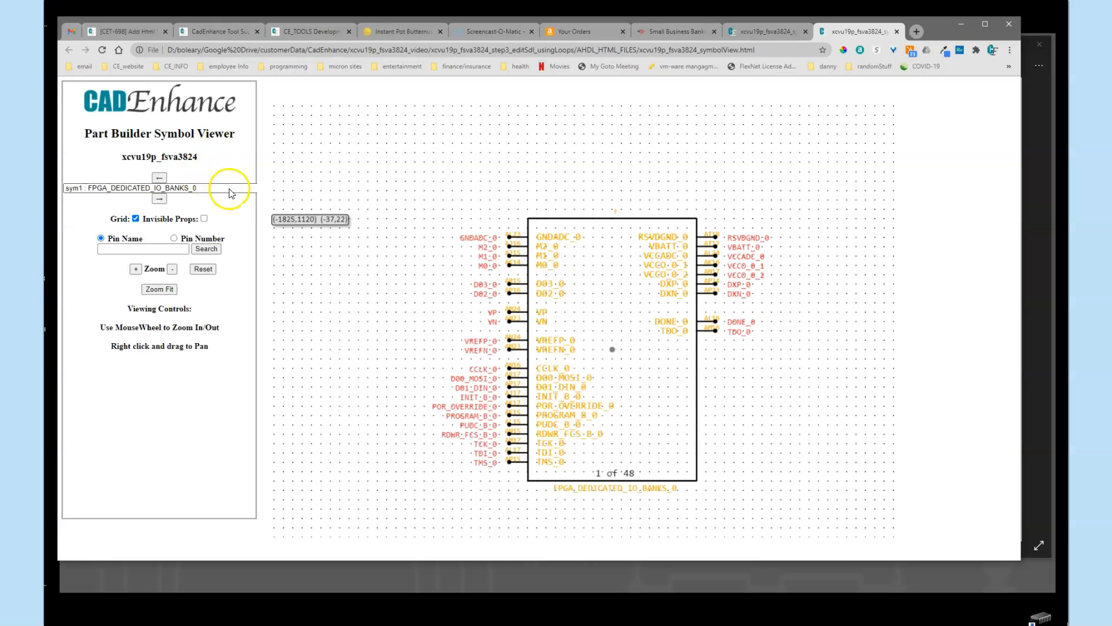
{"action": "left_click", "coordinate": [230, 187]}
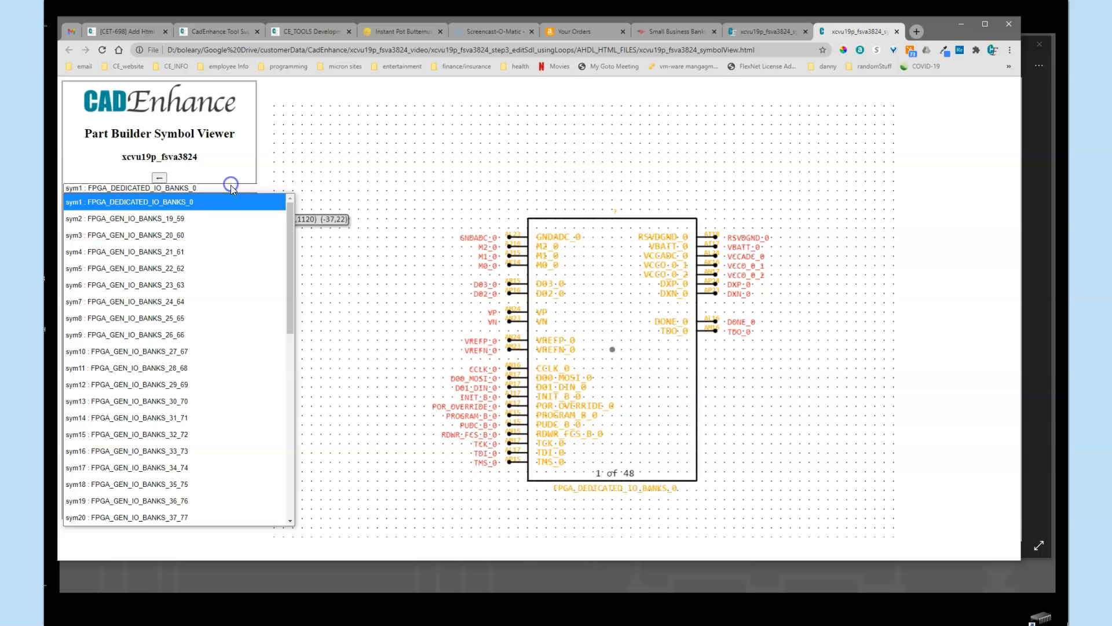
{"action": "left_click", "coordinate": [164, 219]}
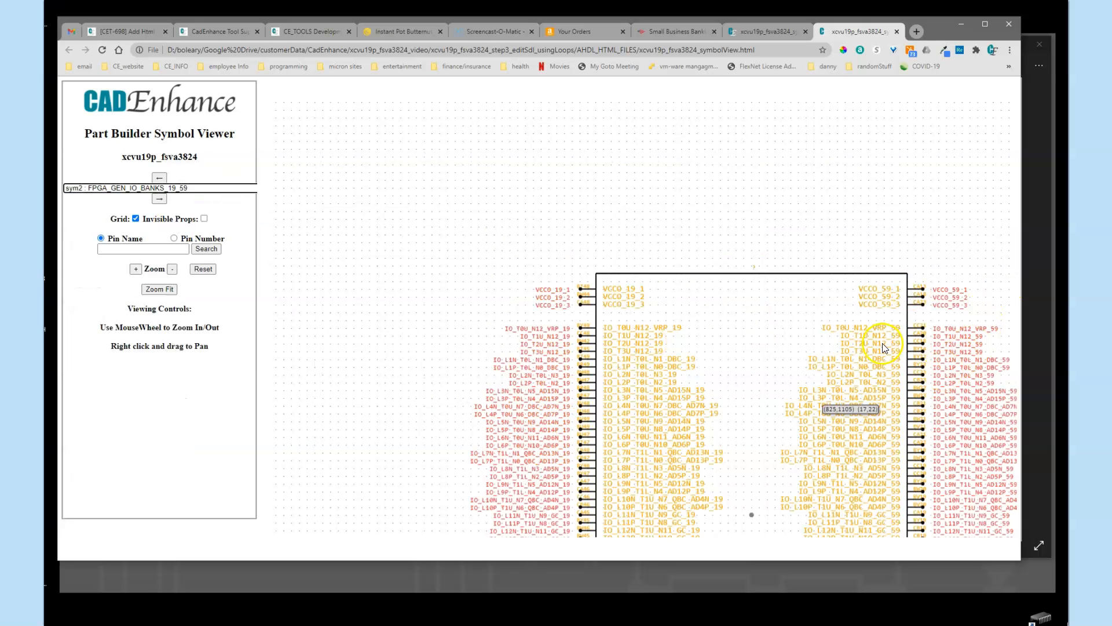
Step forward through the two-bank I/O symbols that follow FPGA_GEN_IO_BANKS_19_59 to check their bank pairings
{"action": "left_click", "coordinate": [164, 199]}
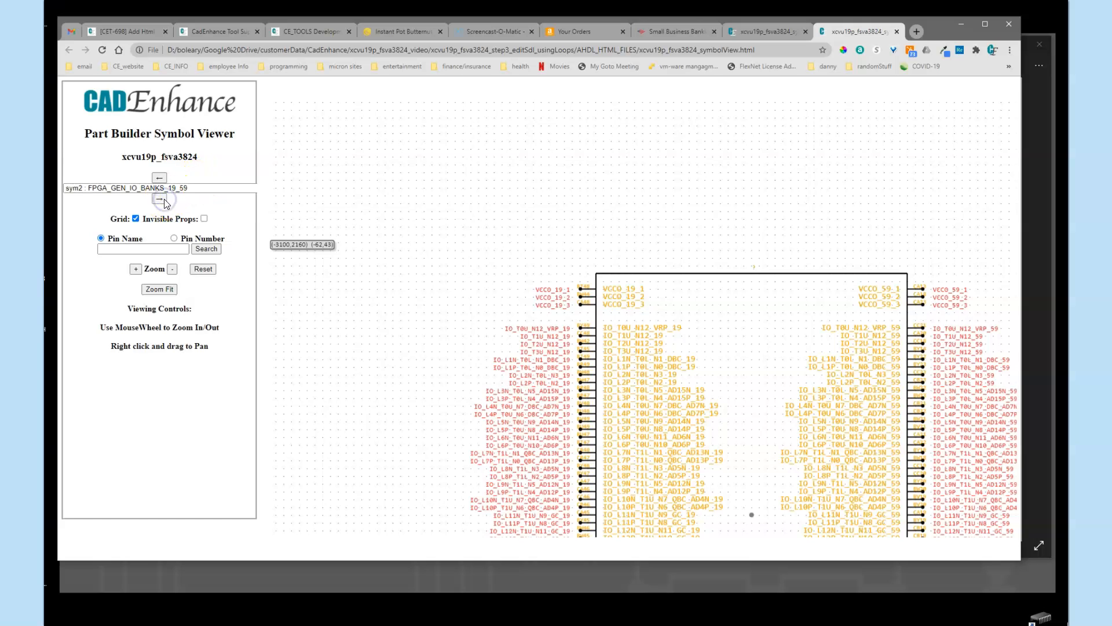
{"action": "left_click", "coordinate": [165, 201]}
{"action": "left_click", "coordinate": [165, 200]}
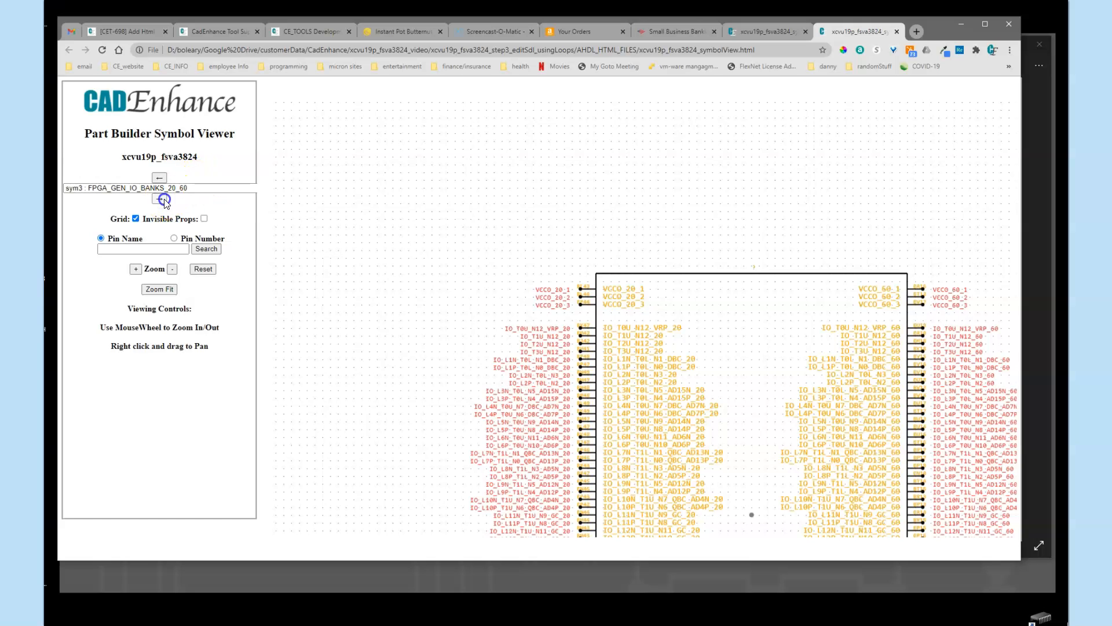
{"action": "left_click", "coordinate": [164, 200]}
{"action": "left_click", "coordinate": [162, 200]}
Display symbol FPGA_GEN_IO_BANKS_38_78 to check its pins, and reopen the symbol list to review the remaining symbols
{"action": "left_click", "coordinate": [234, 189]}
{"action": "left_click_drag", "start_coordinate": [290, 258], "coordinate": [286, 328]}
{"action": "left_click", "coordinate": [184, 375]}
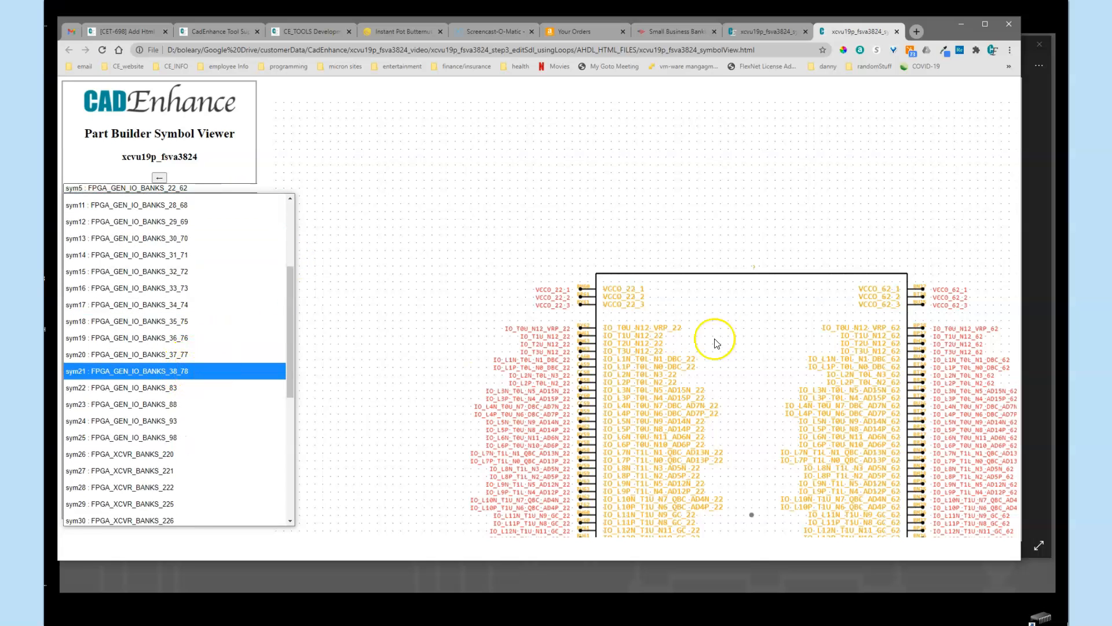
{"action": "left_click", "coordinate": [221, 189]}
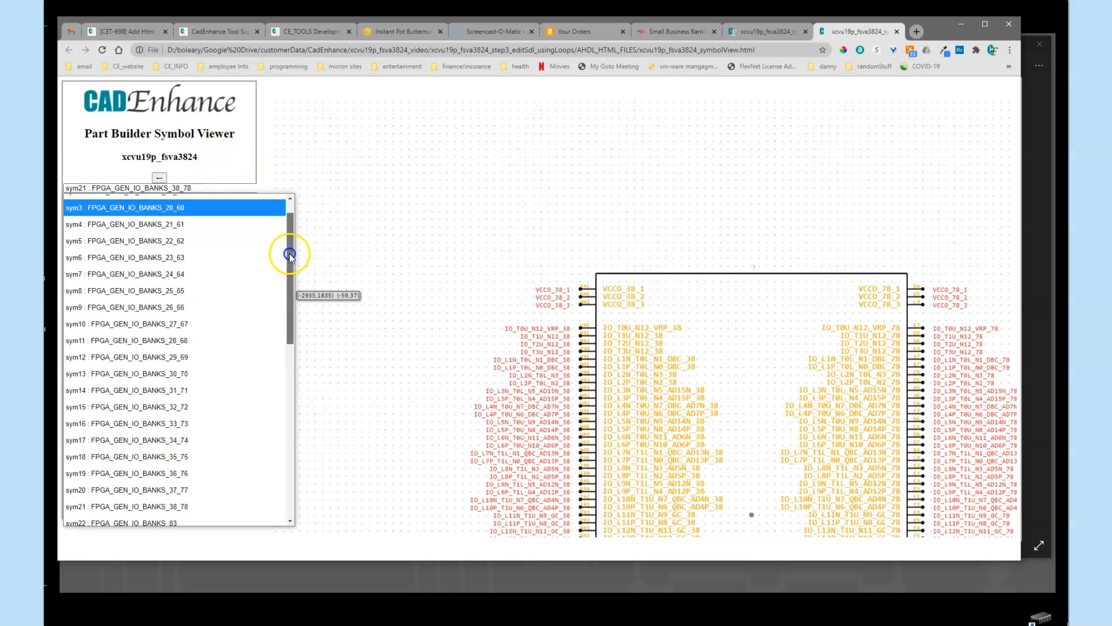